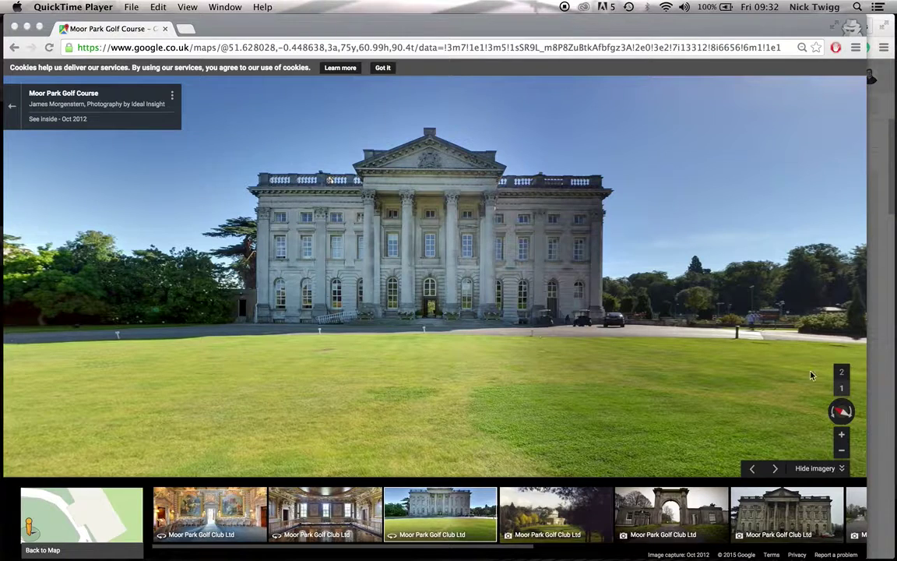
In the Venue Hire Enquiry draft, change the full stop after 'All the best' to a comma.
left_click(883, 350)
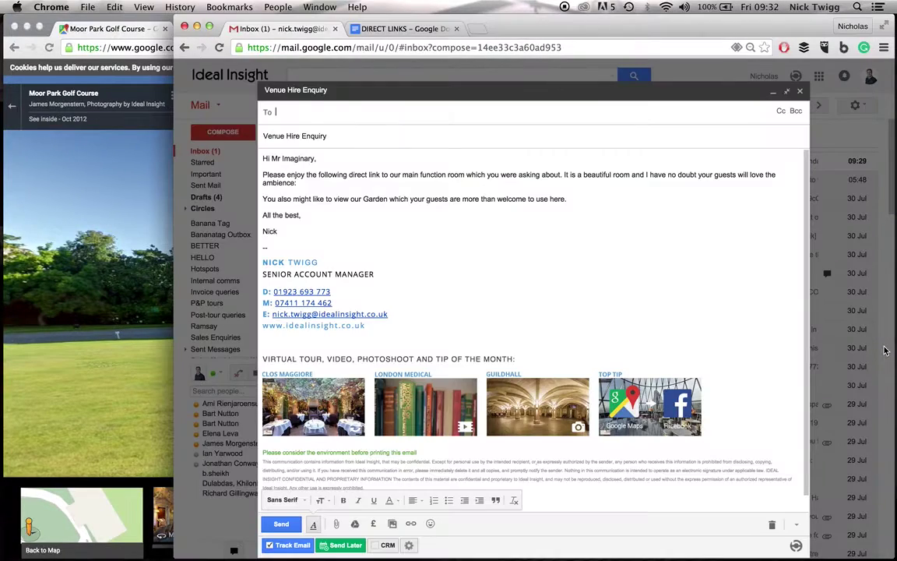
left_click(309, 216)
key("BackSpace")
type(",")
Replace the full stop ending the garden sentence after 'use here' with a colon.
left_click(317, 115)
left_click(314, 183)
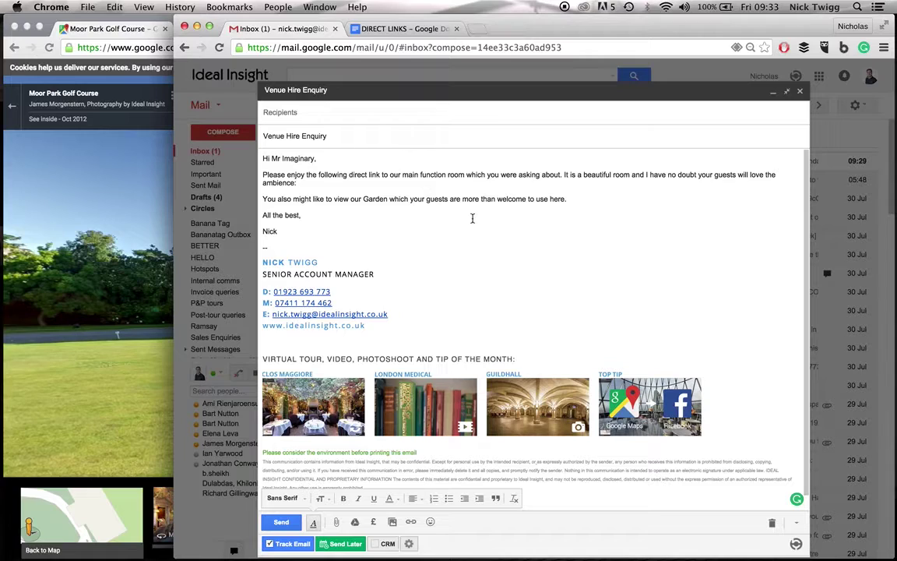
left_click(567, 199)
key("BackSpace")
type(":")
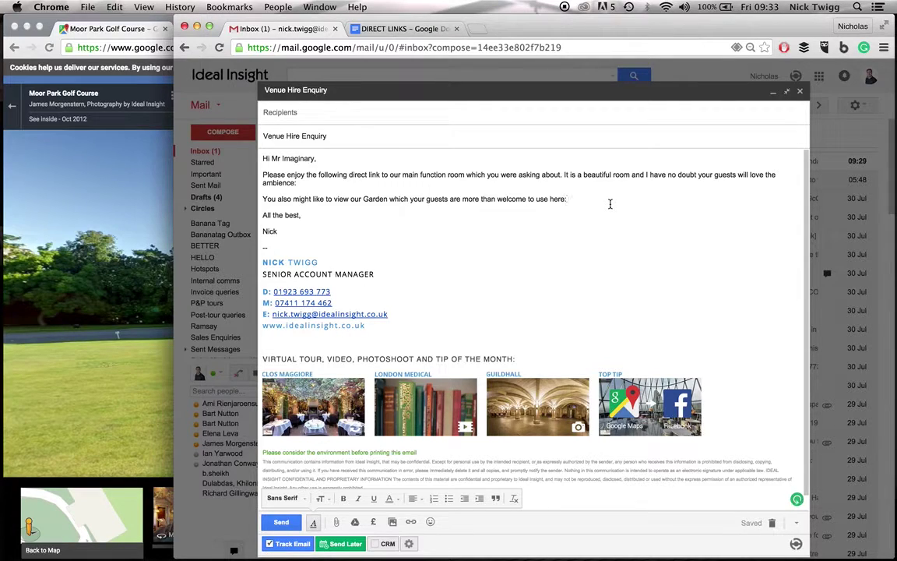
left_click(66, 258)
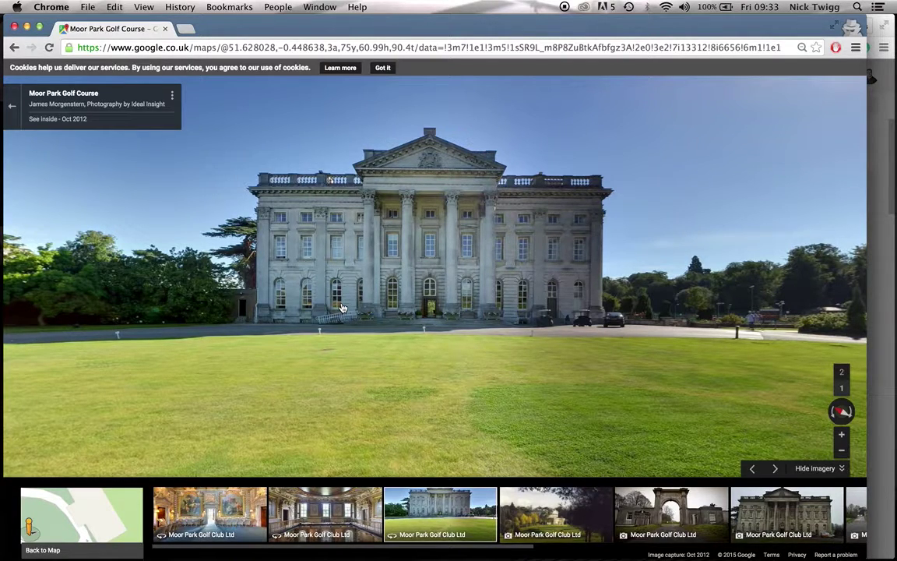
Tilt the Moor Park Street View down toward the lawn.
left_click_drag(462, 371, 463, 315)
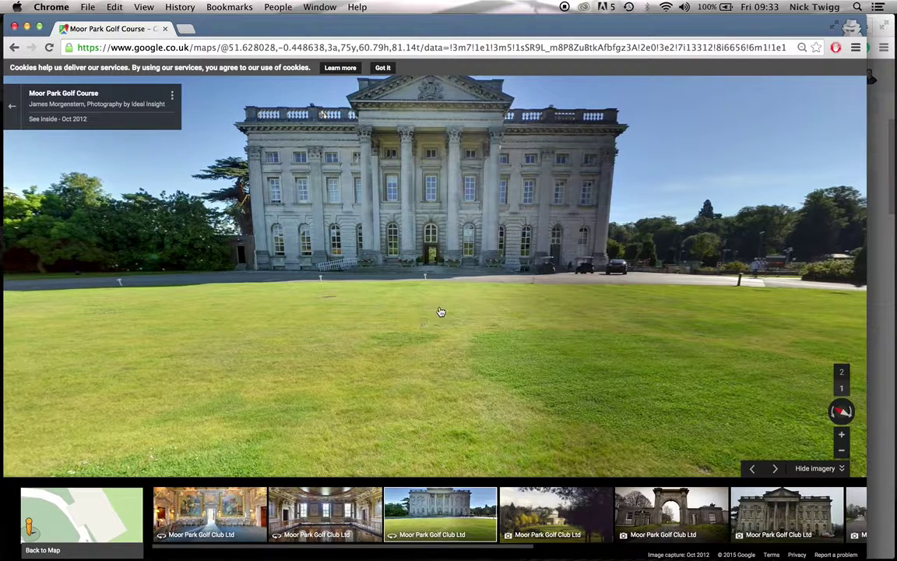
left_click(888, 333)
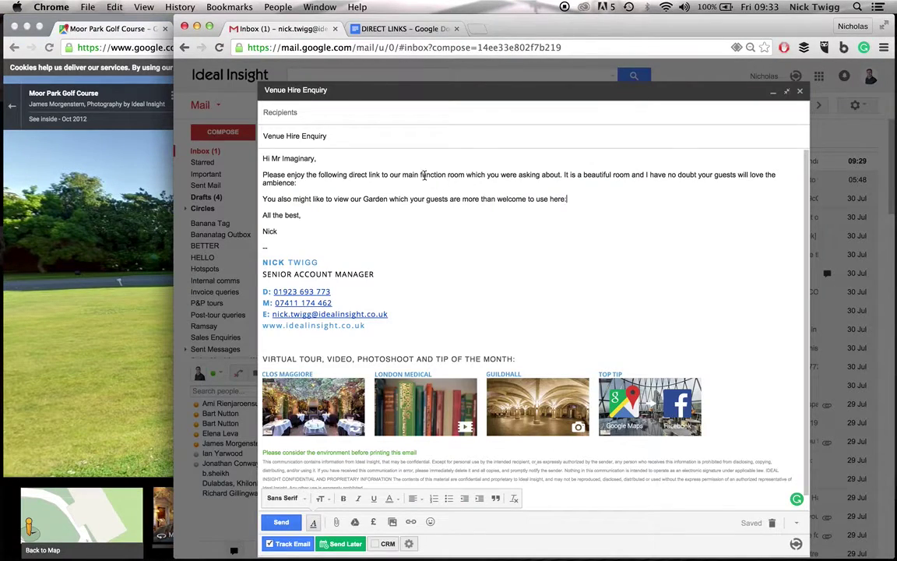
left_click(166, 260)
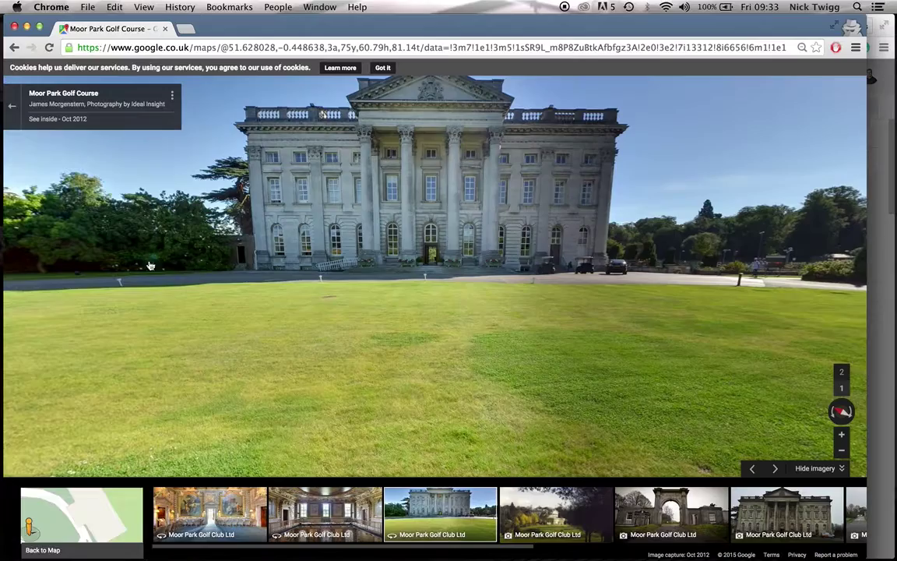
Walk through the front door, painted hall and dining room into the chandeliered banquet hall.
left_click(432, 311)
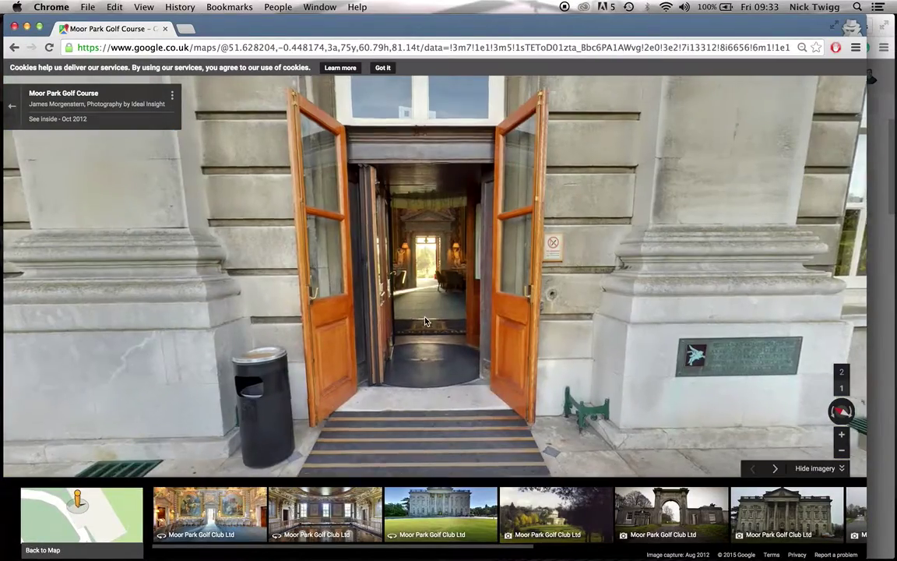
left_click(381, 285)
left_click(264, 332)
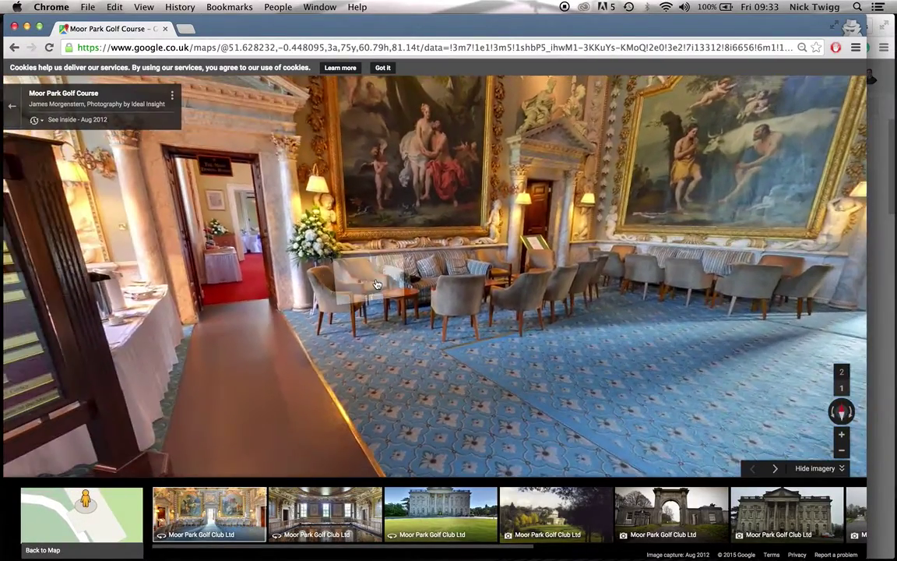
left_click(251, 278)
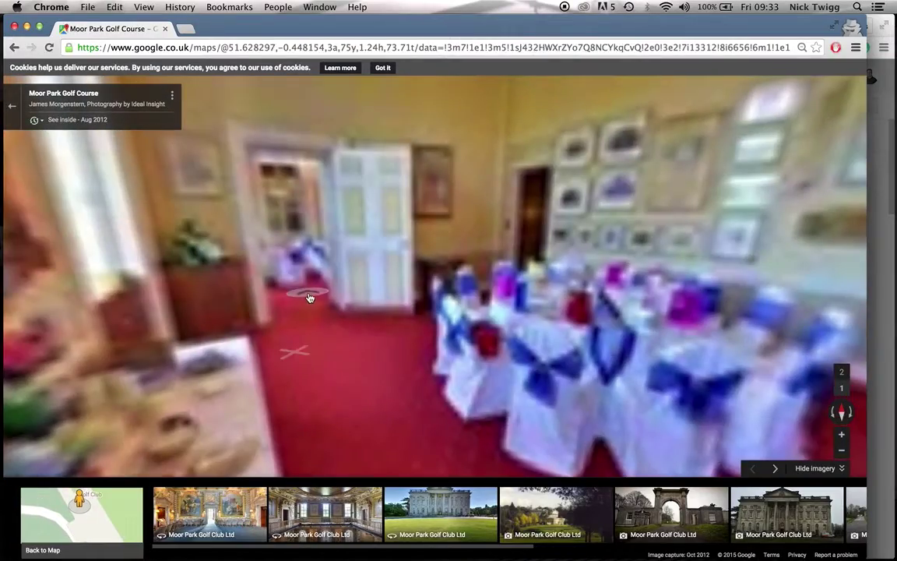
left_click(310, 296)
left_click(308, 263)
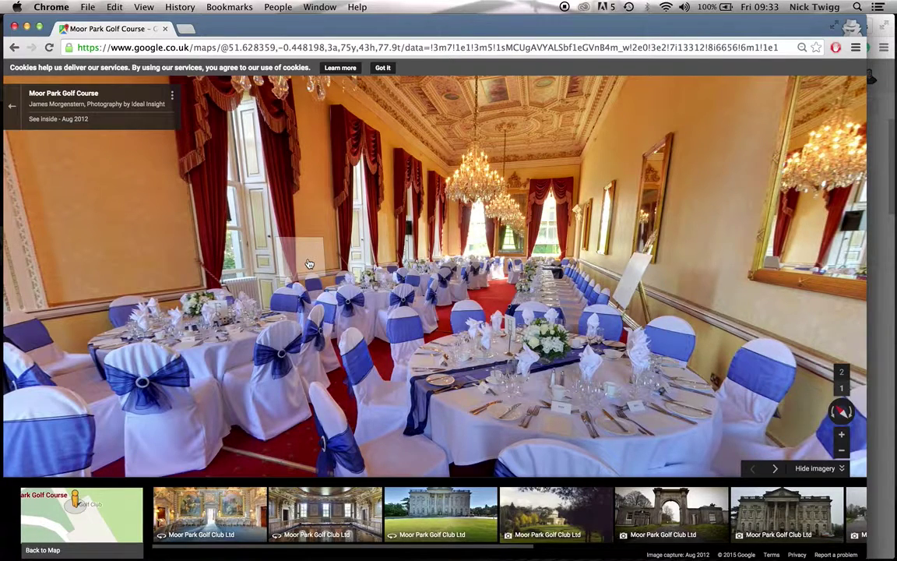
left_click(342, 274)
left_click(404, 339)
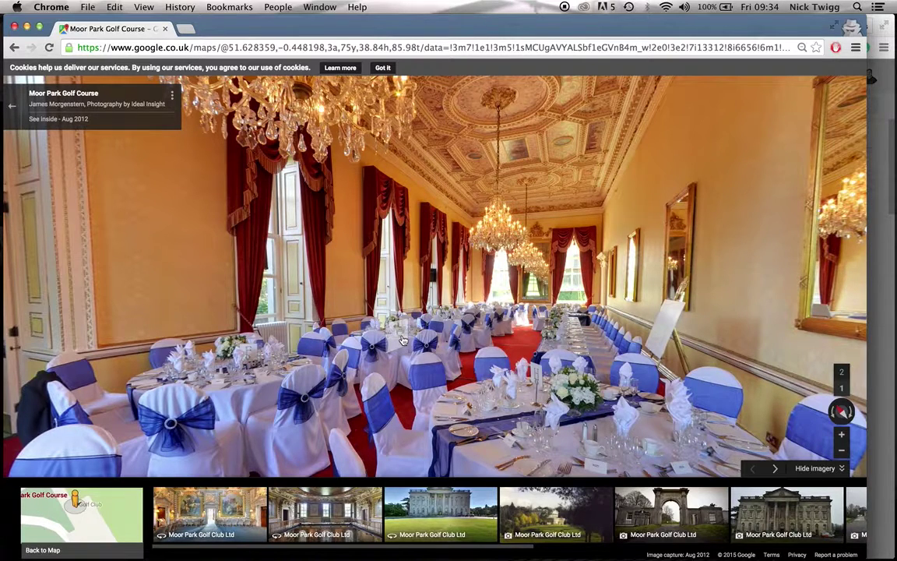
left_click(173, 99)
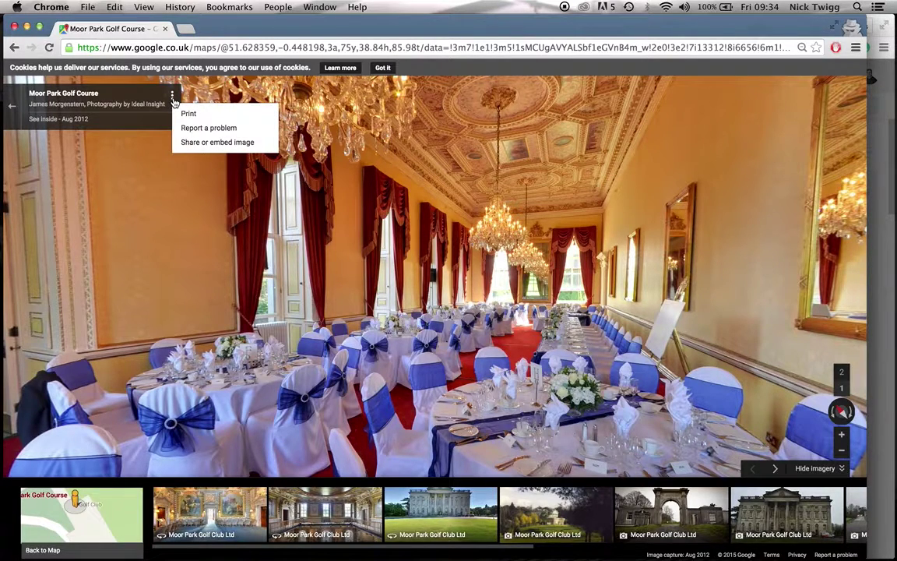
left_click(218, 143)
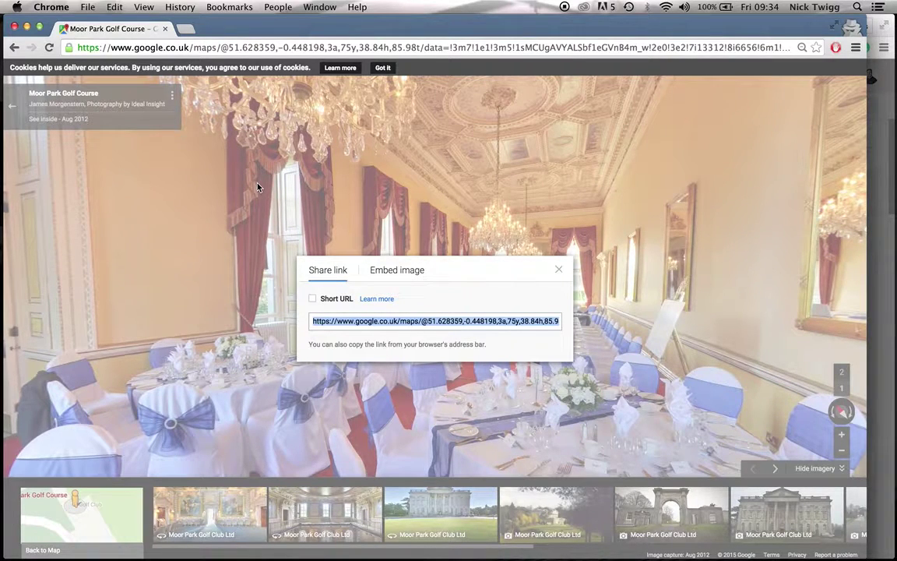
left_click(372, 321)
left_click(312, 299)
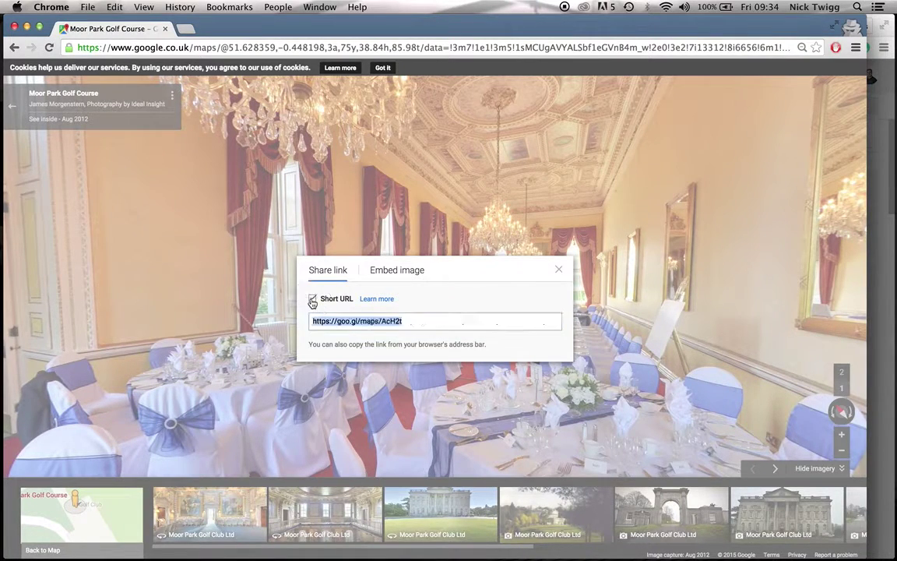
right_click(372, 323)
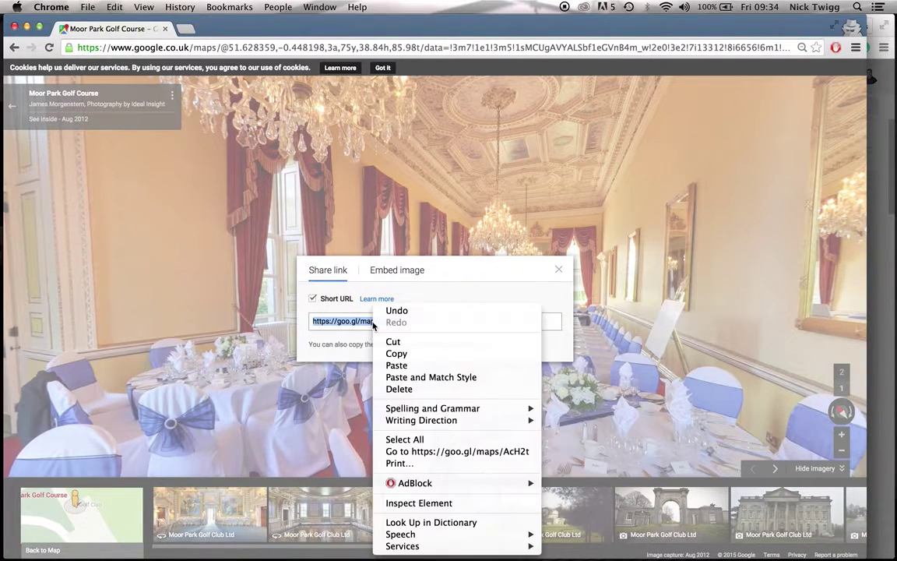
left_click(406, 354)
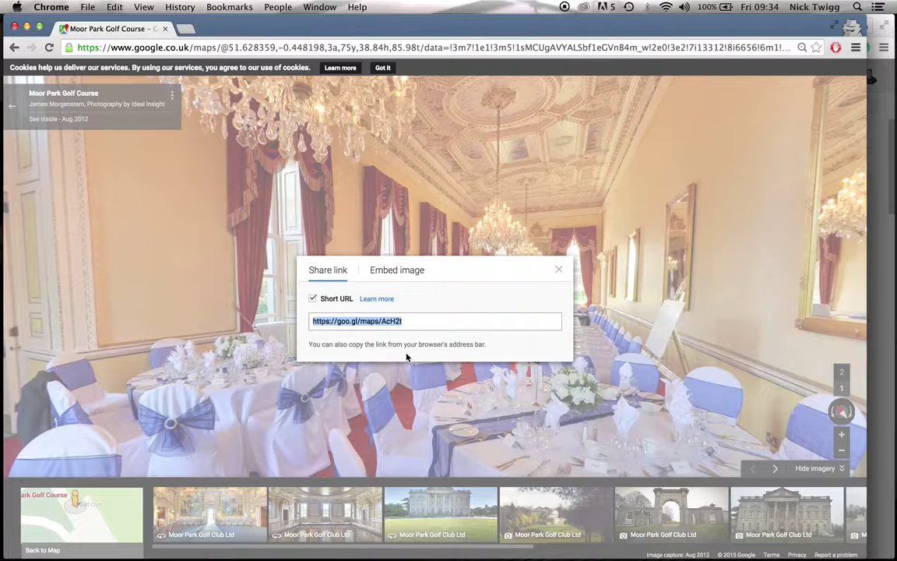
Confirm the short link opens the same banquet hall view in a test tab, then close it.
left_click(185, 30)
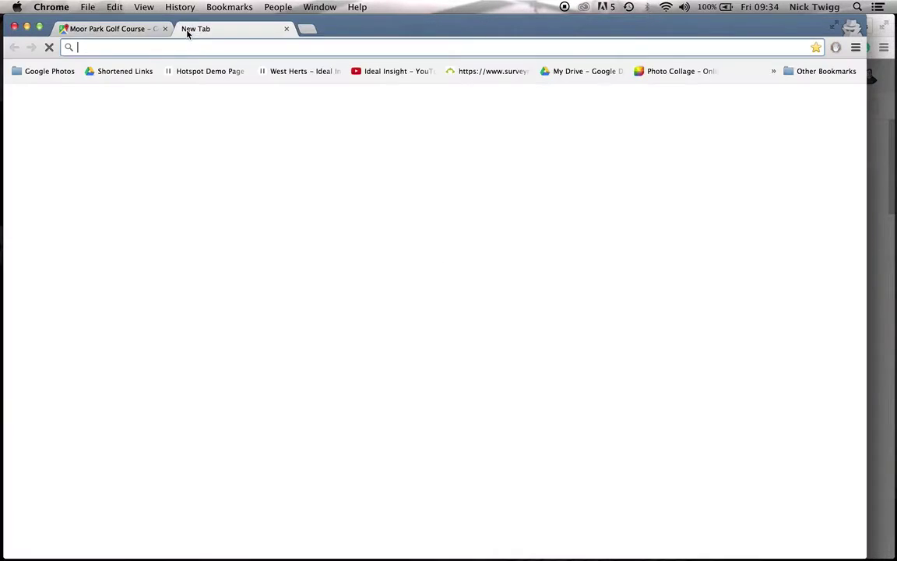
right_click(169, 43)
left_click(205, 71)
key("Return")
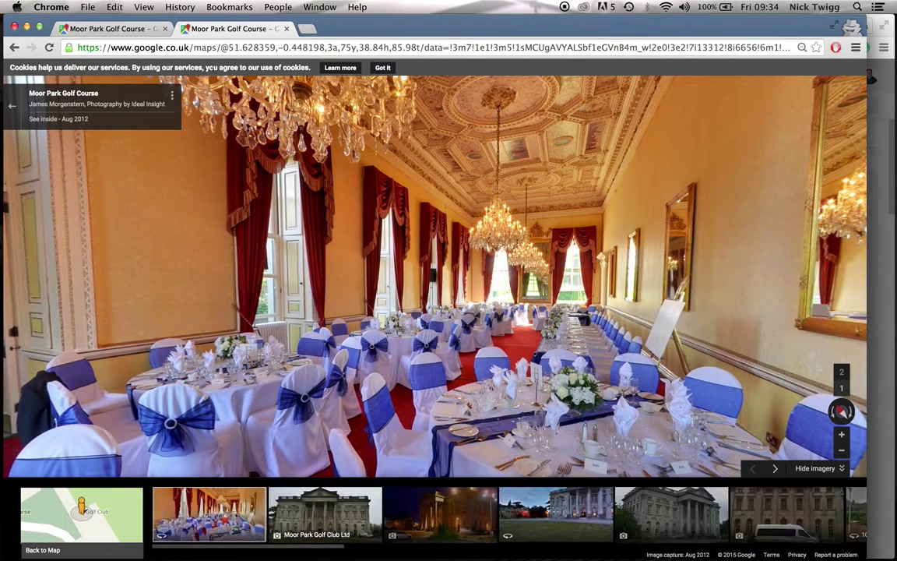
left_click(288, 29)
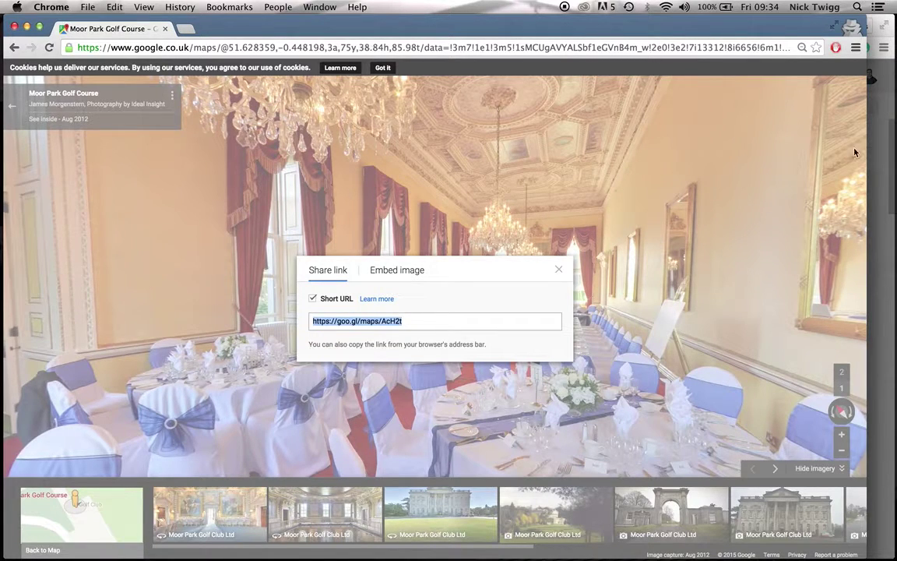
key("super+grave")
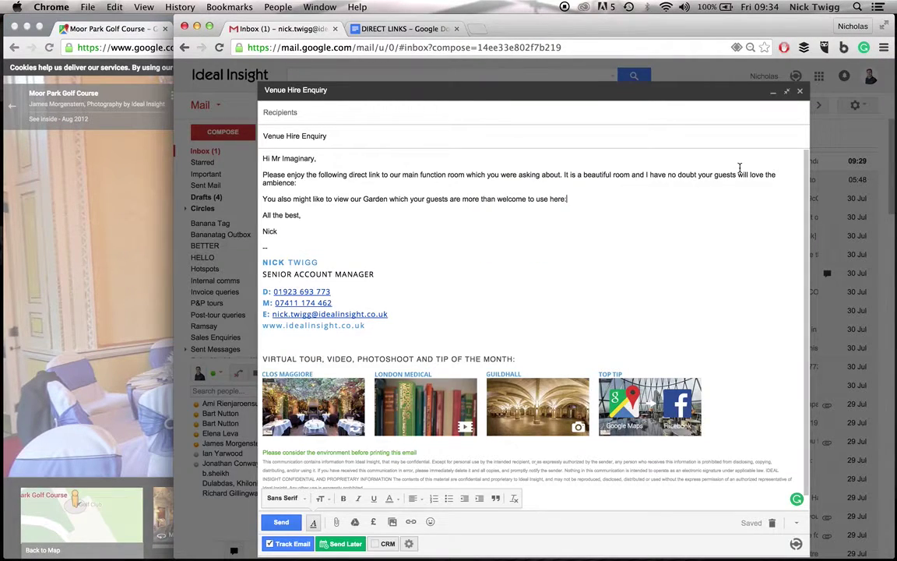
left_click(348, 183)
right_click(343, 185)
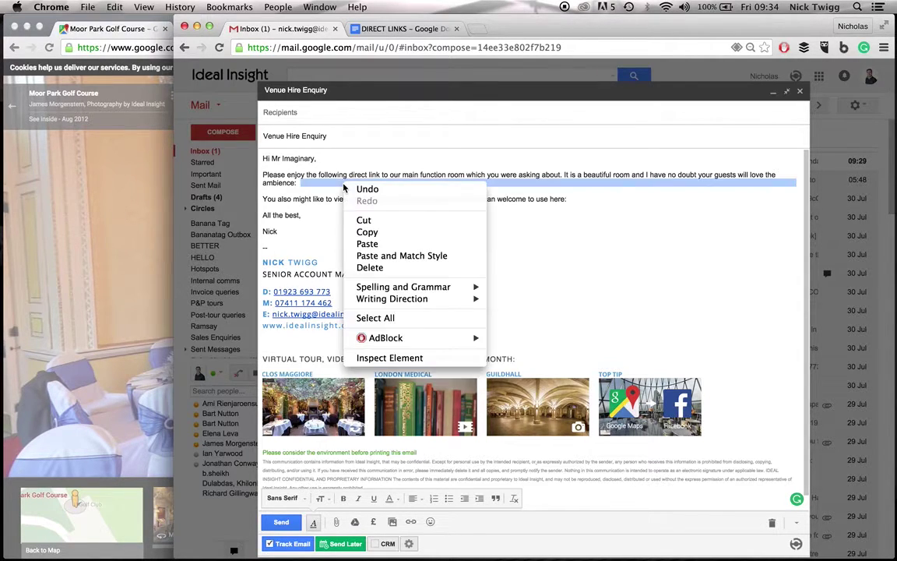
left_click(373, 245)
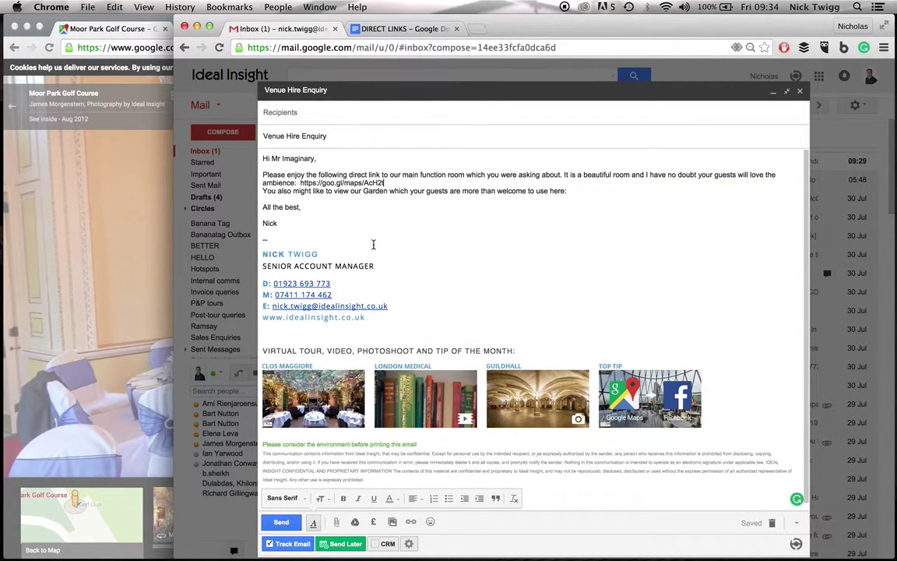
left_click(458, 190)
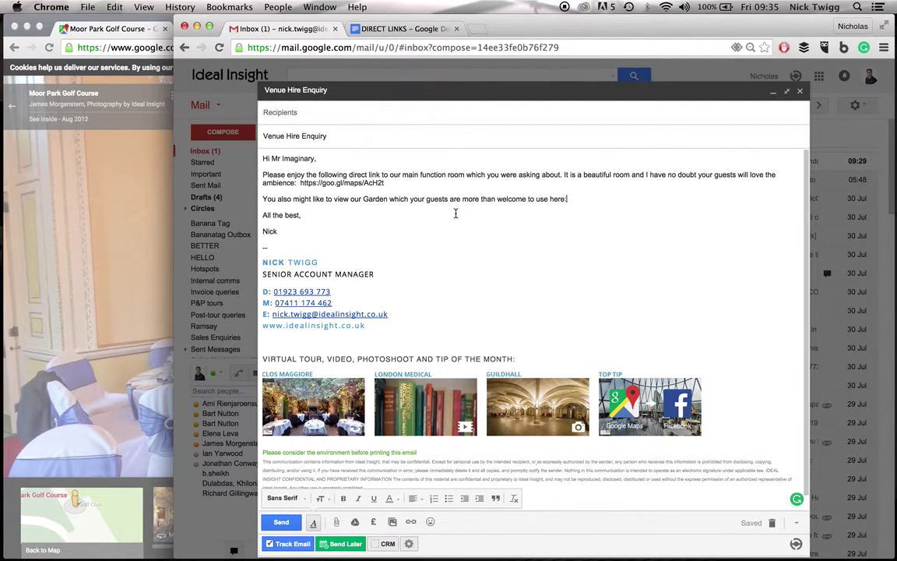
Close the Maps share link dialog and bring the Gmail draft back in front.
left_click(45, 250)
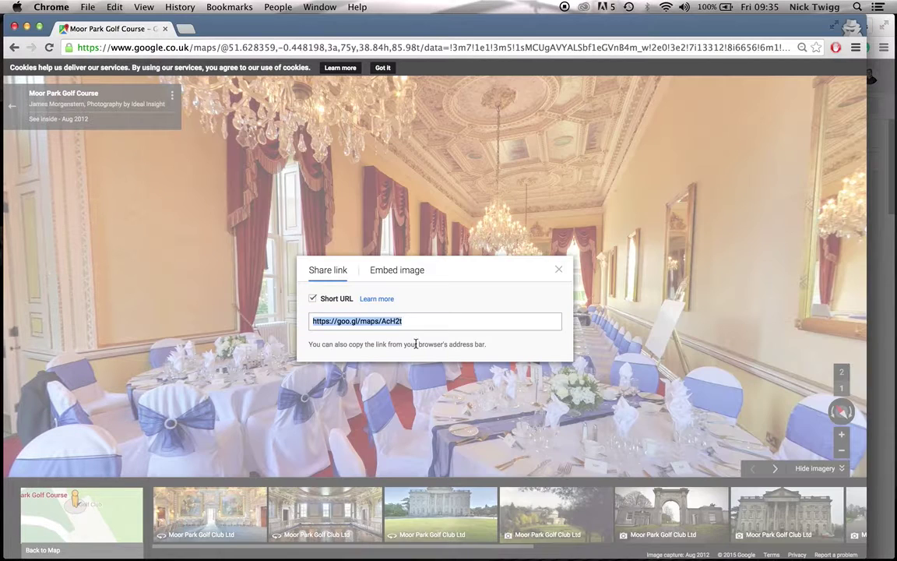
left_click(558, 272)
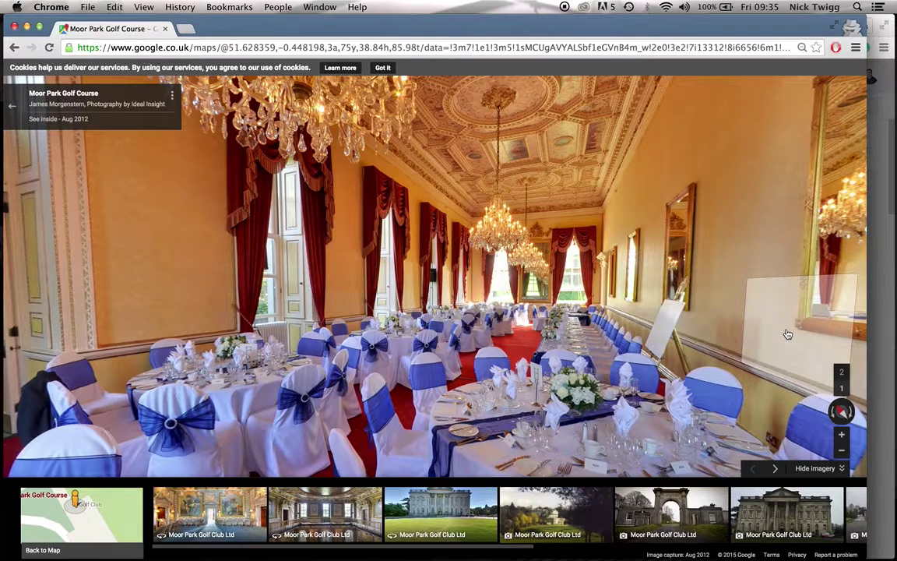
left_click(876, 298)
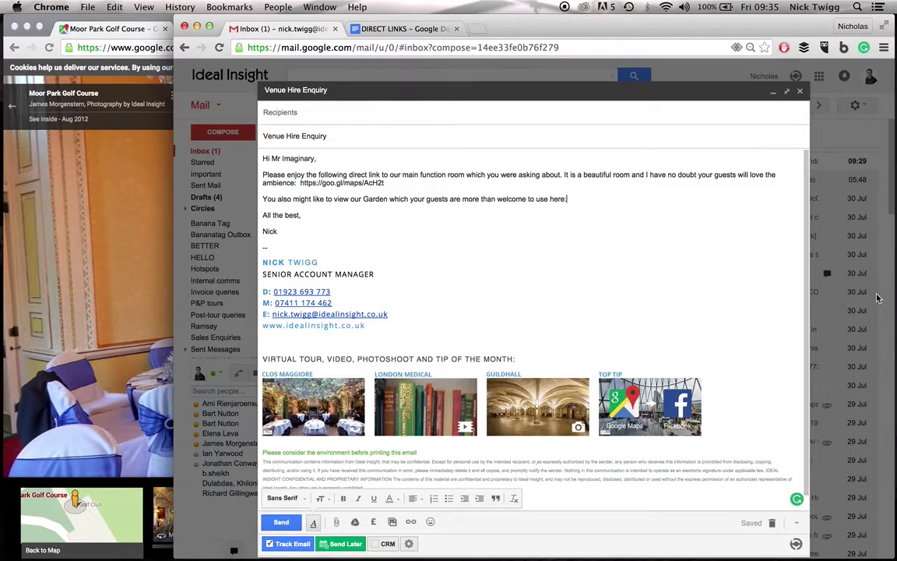
left_click(405, 28)
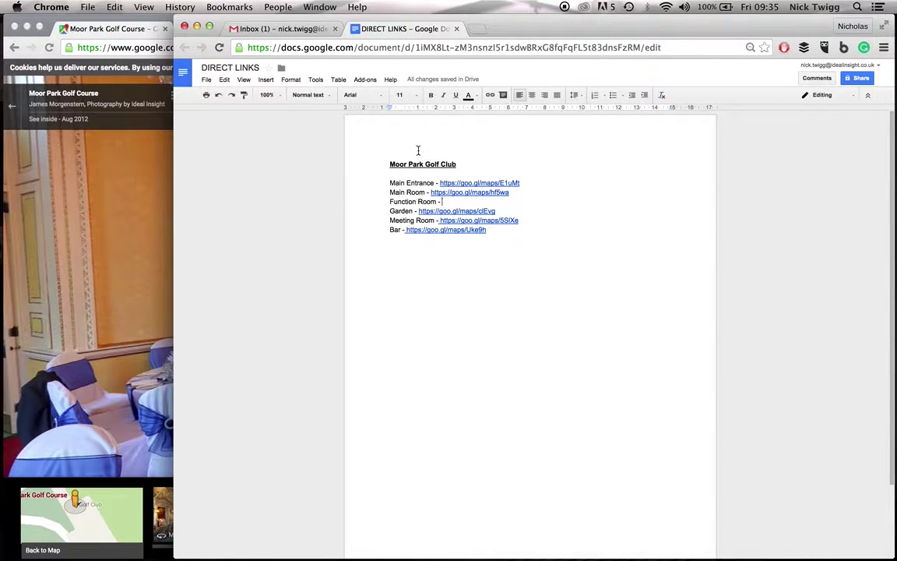
right_click(451, 202)
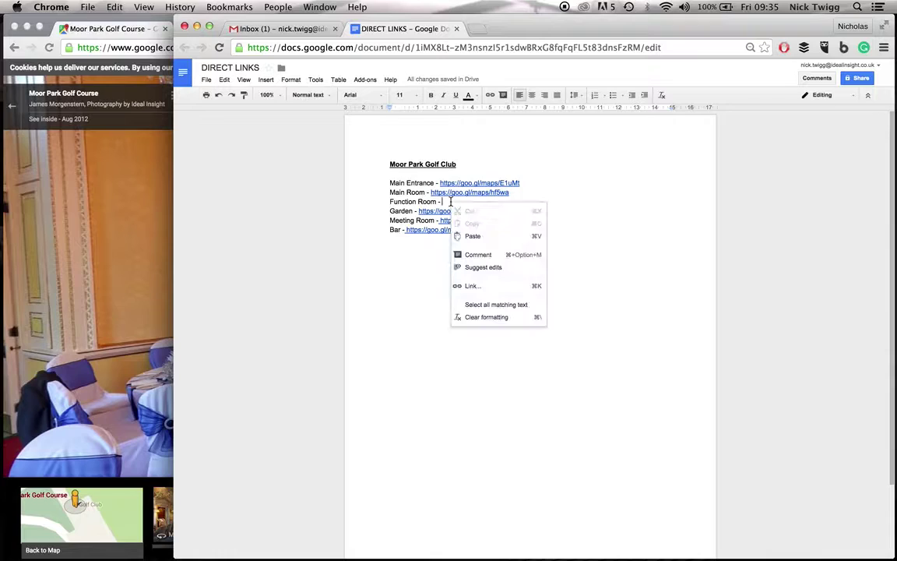
left_click(477, 237)
left_click(522, 201)
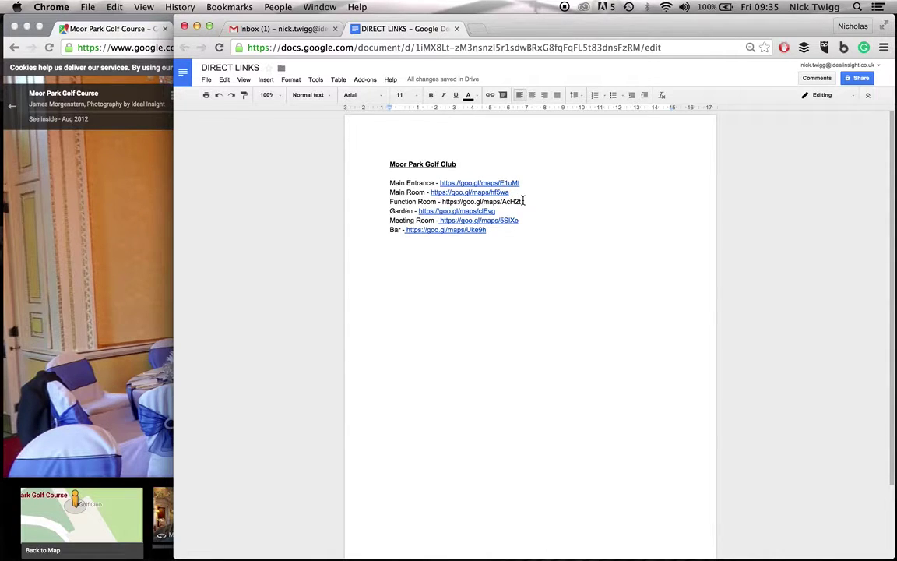
left_click(286, 29)
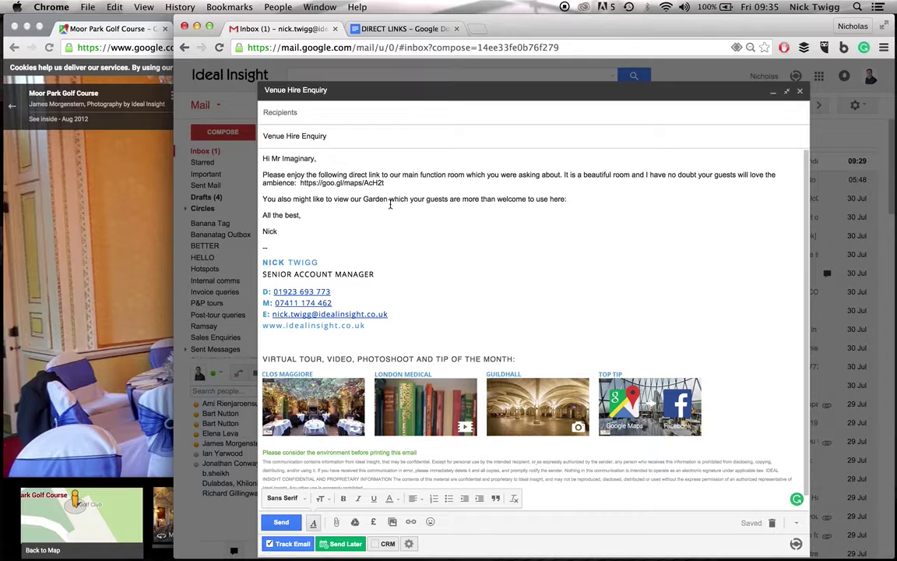
left_click(366, 33)
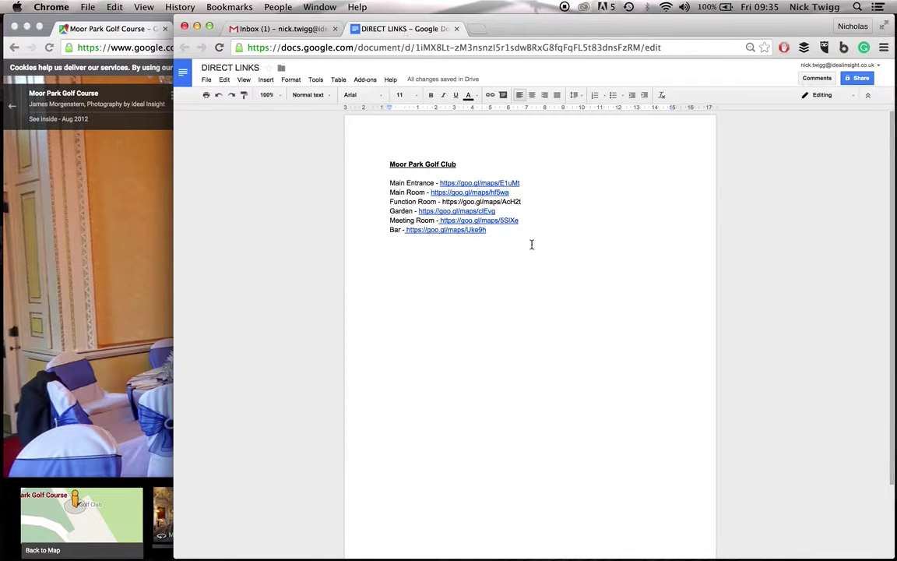
Copy the Garden link and verify it opens Moor Park's lawn Street View.
left_click_drag(495, 211, 418, 218)
key("super+c")
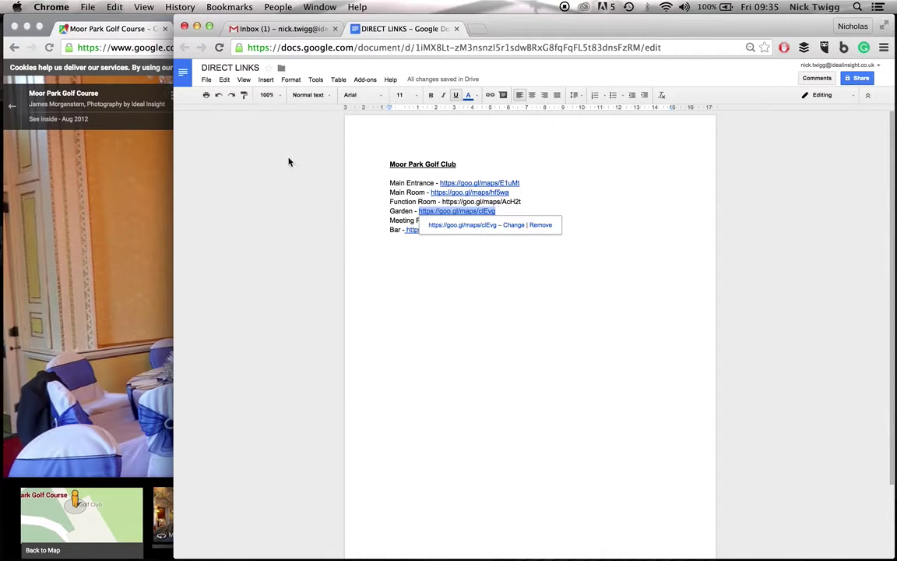
left_click(477, 30)
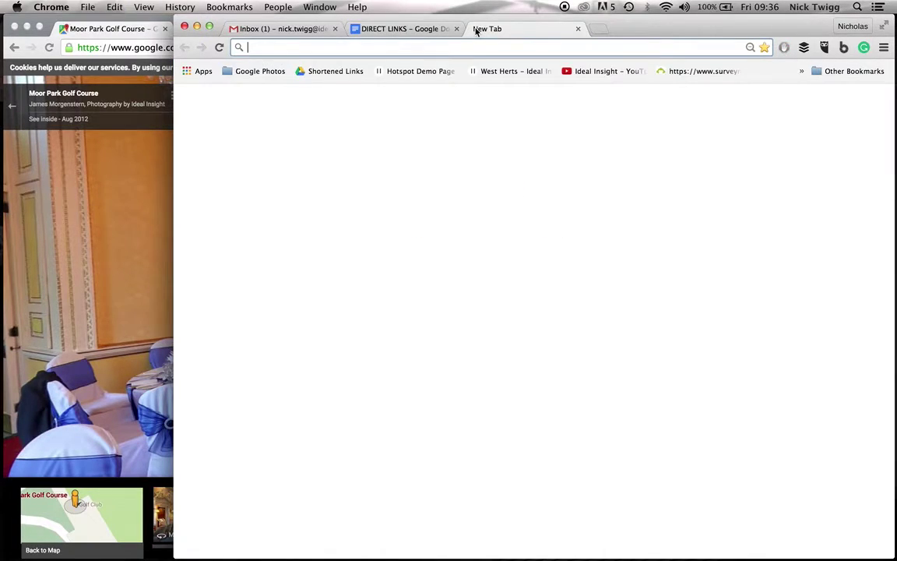
right_click(478, 43)
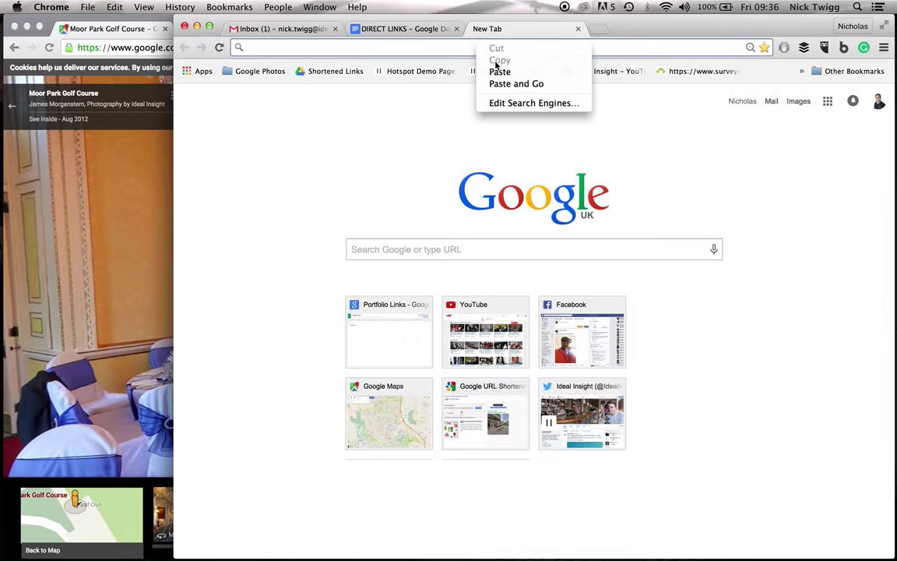
left_click(500, 73)
key("Return")
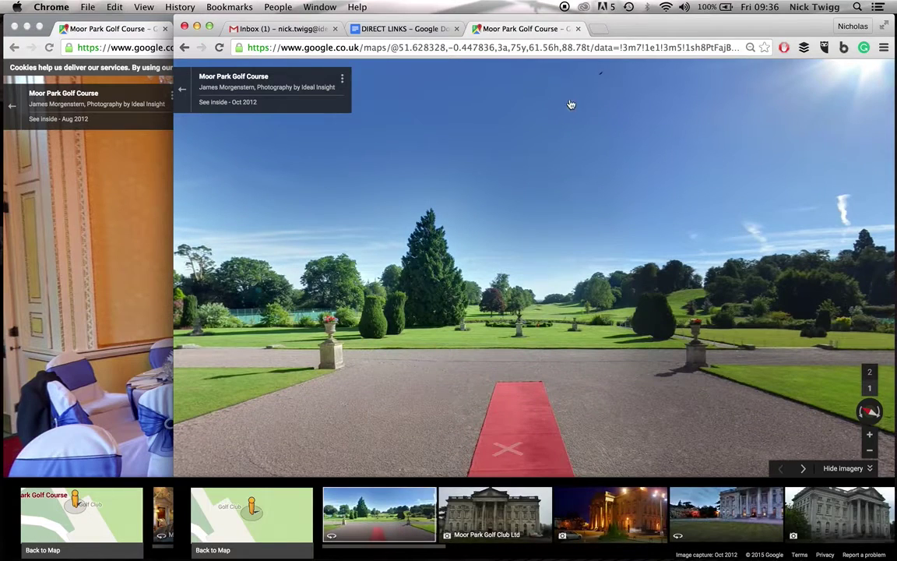
left_click(580, 29)
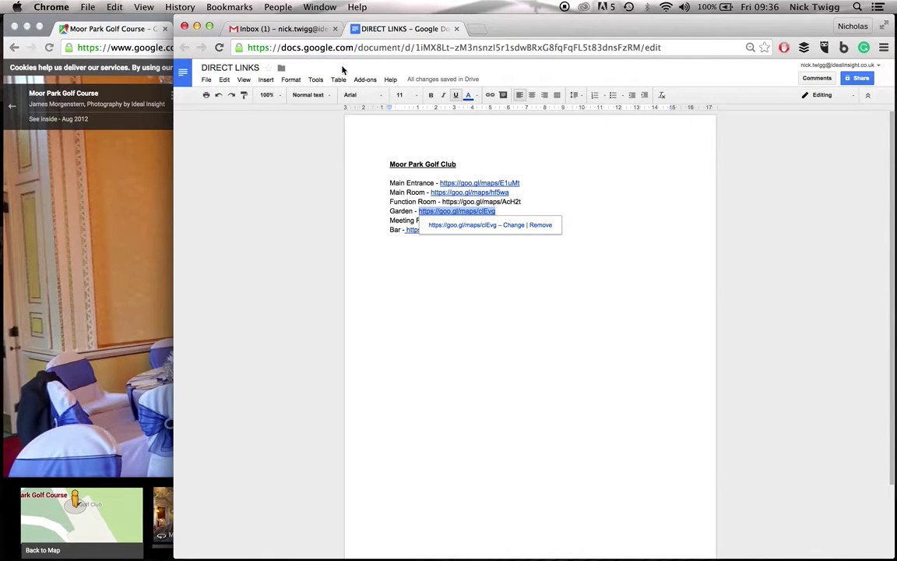
left_click(300, 35)
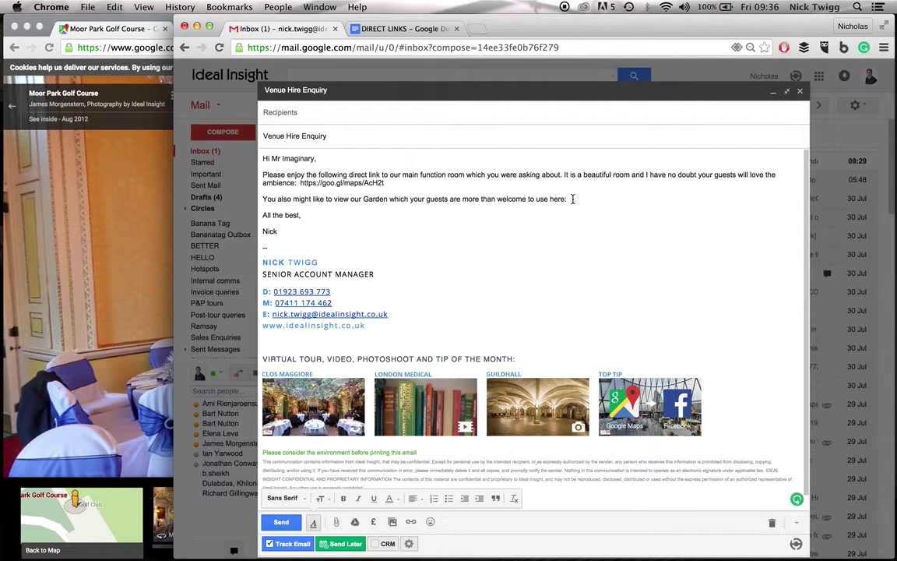
right_click(574, 200)
left_click(598, 259)
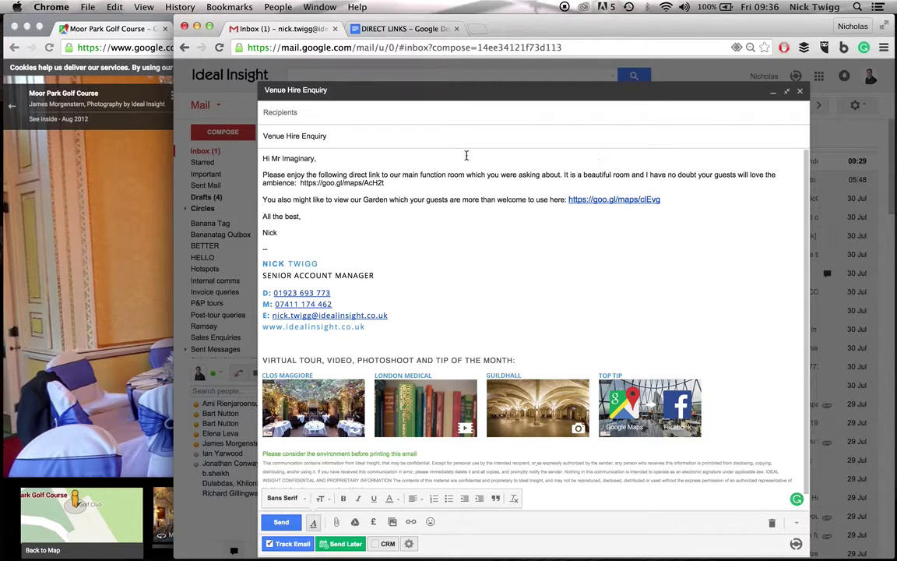
left_click(152, 216)
left_click_drag(370, 270, 316, 286)
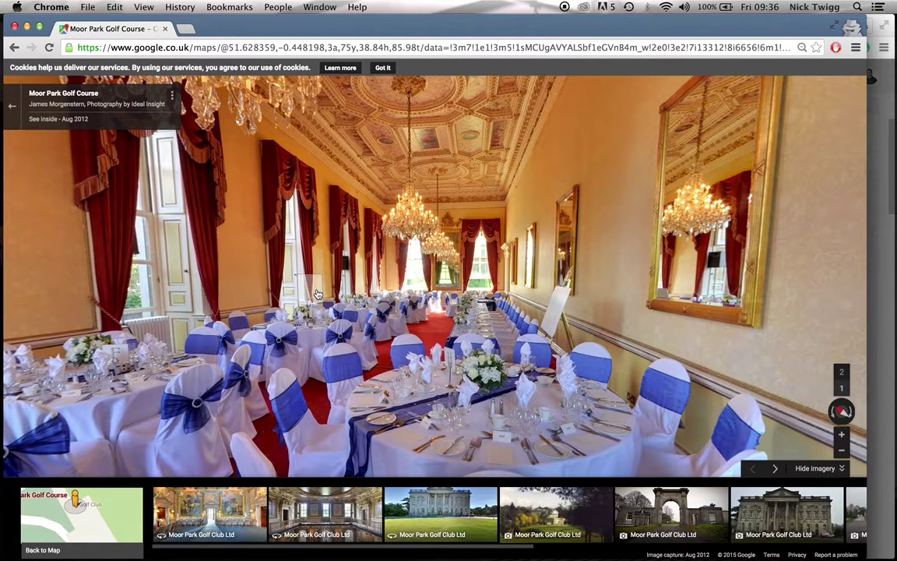